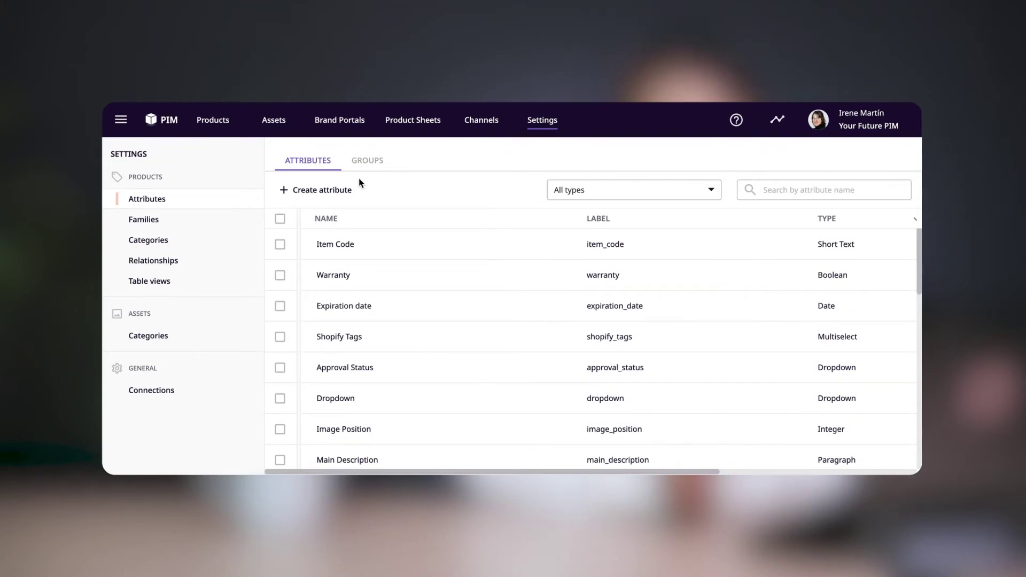
- Create a new attribute named Color with the description 'If multicolored, leave blank.'
left_click(337, 188)
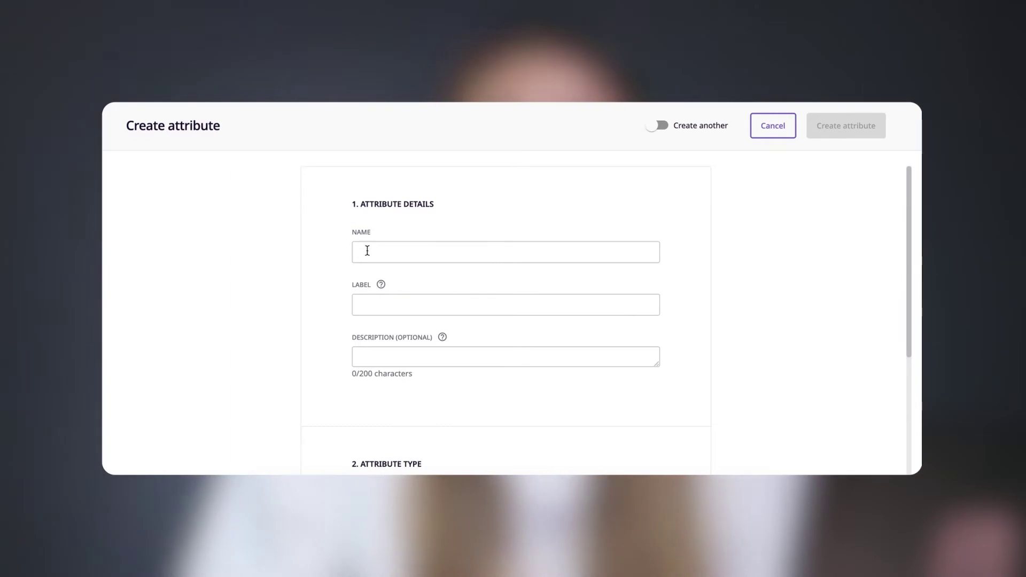
left_click(367, 251)
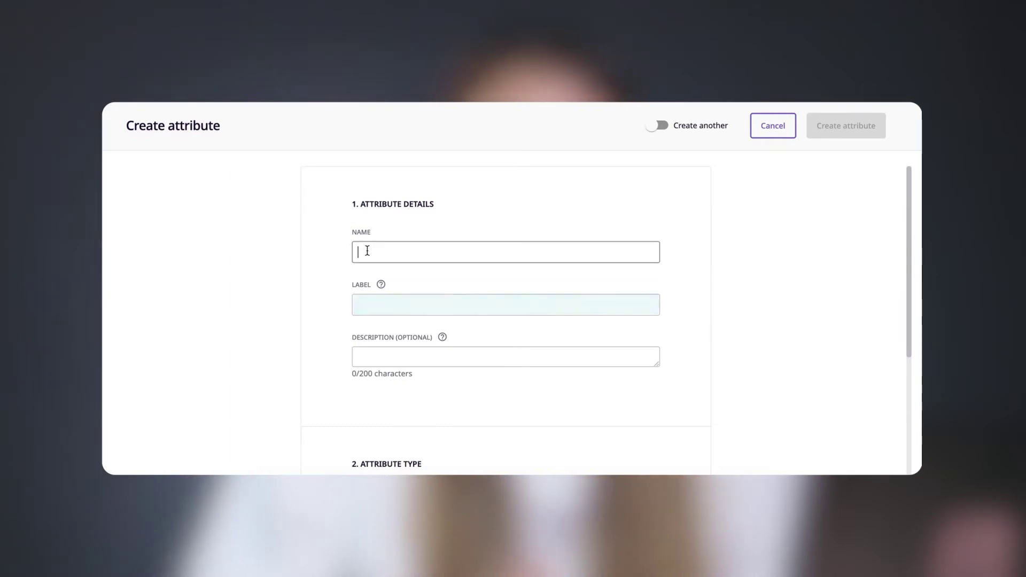
type("Color")
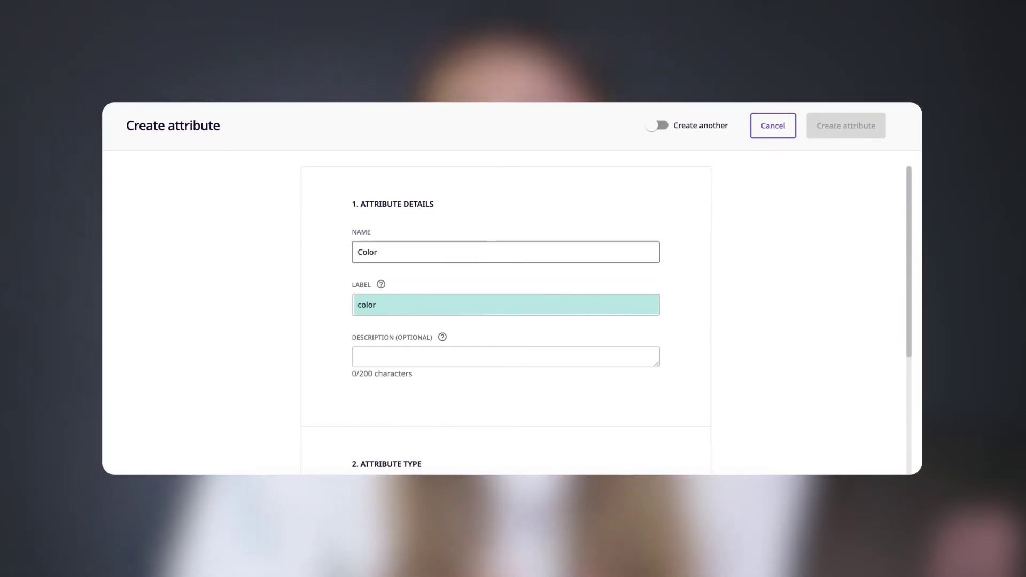
left_click(367, 355)
type("I")
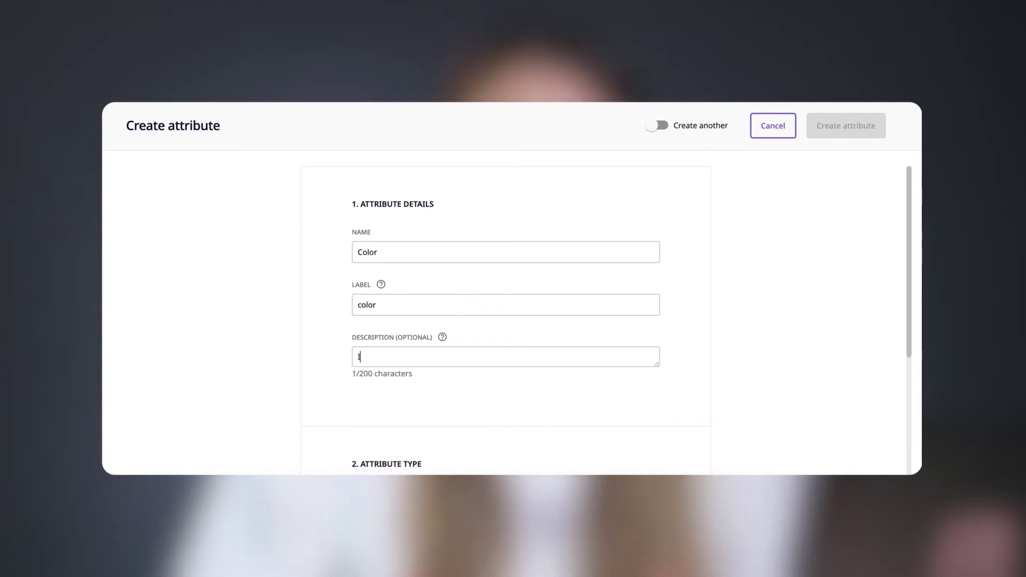
type("f multico")
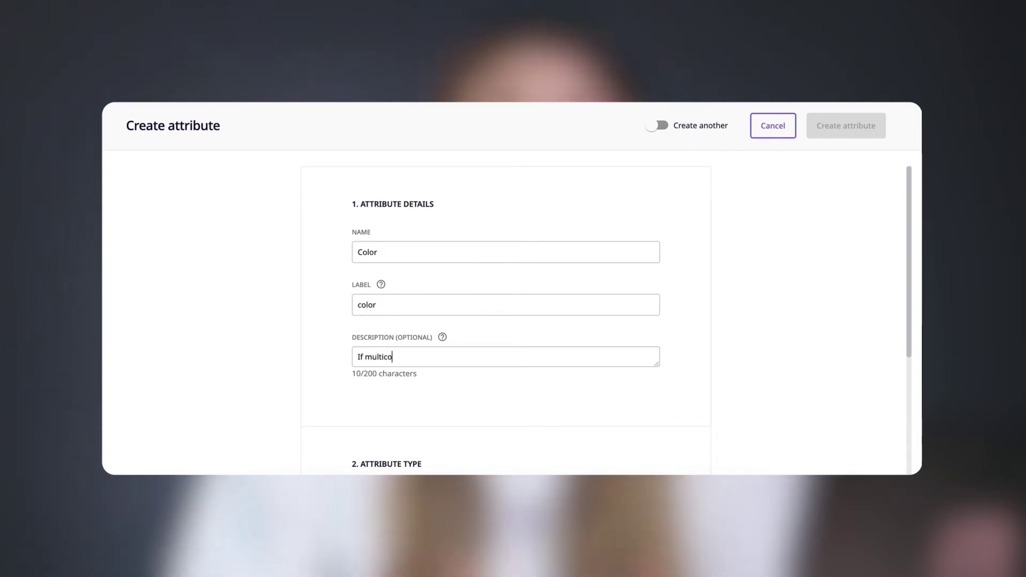
type("lored, le")
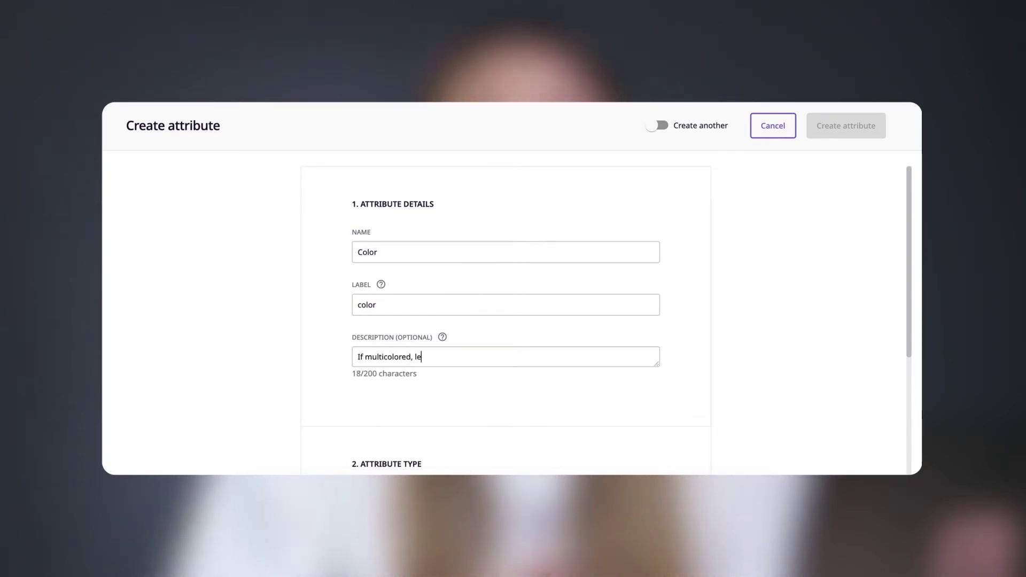
type("ave blank")
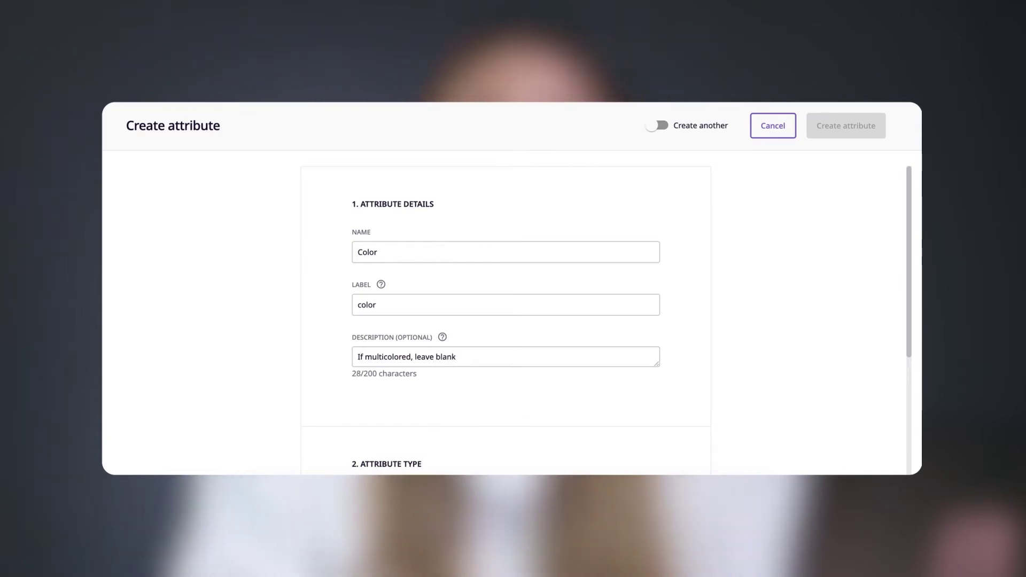
type(".")
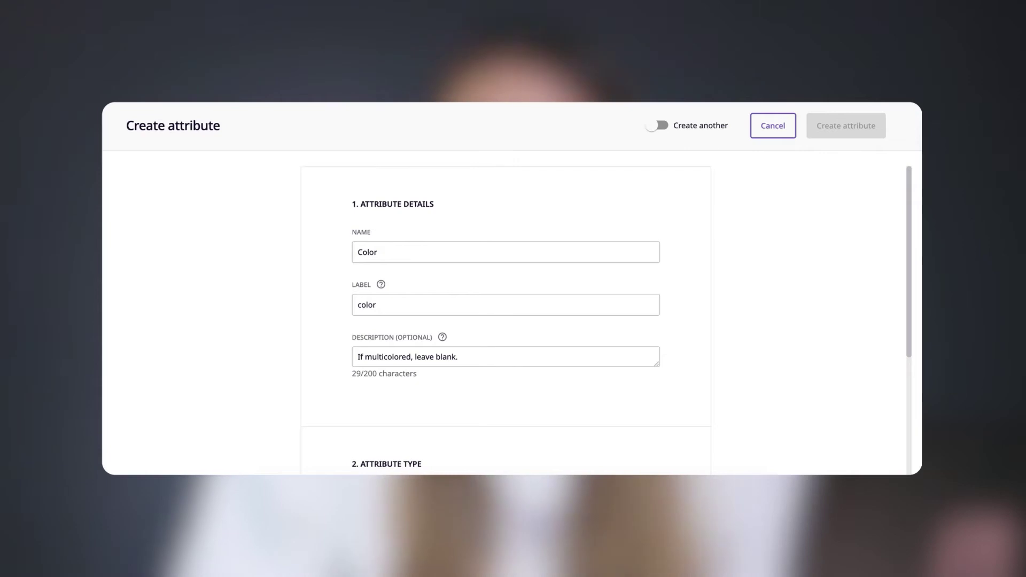
- Set the Color attribute's type to Dropdown with the options Blue, Green and Red
scroll(505, 321, "down", 2)
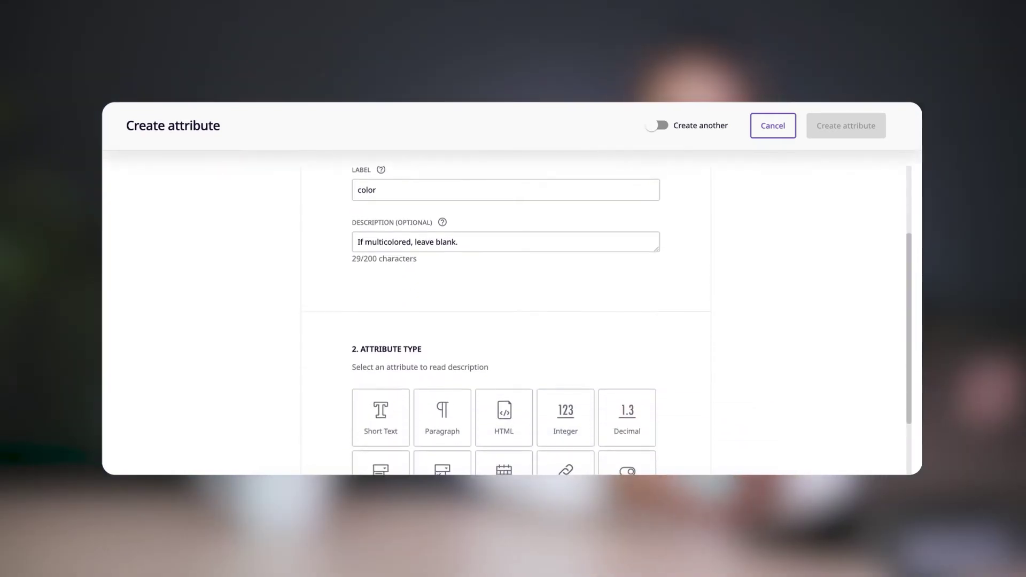
scroll(505, 320, "down", 2)
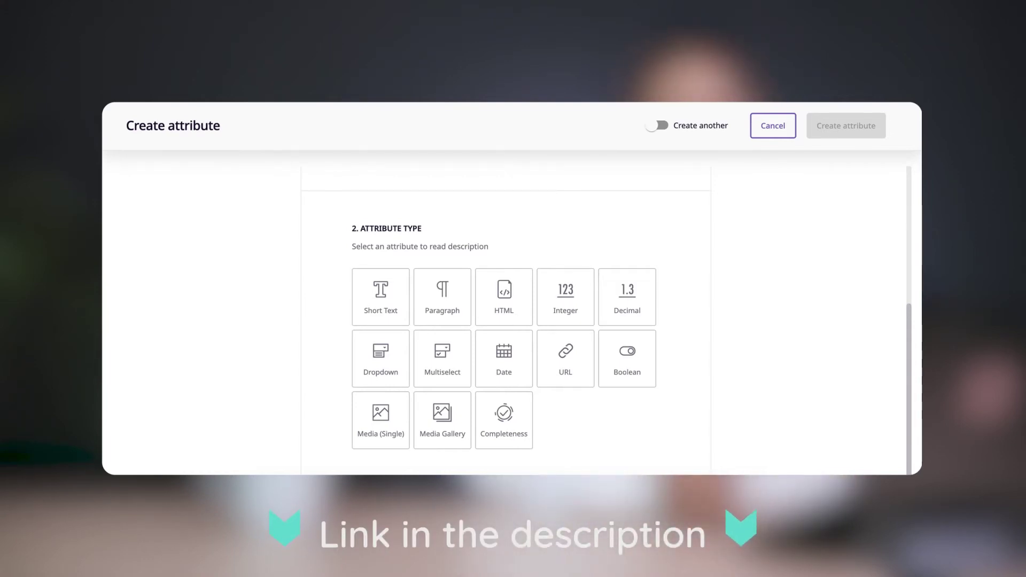
left_click(369, 372)
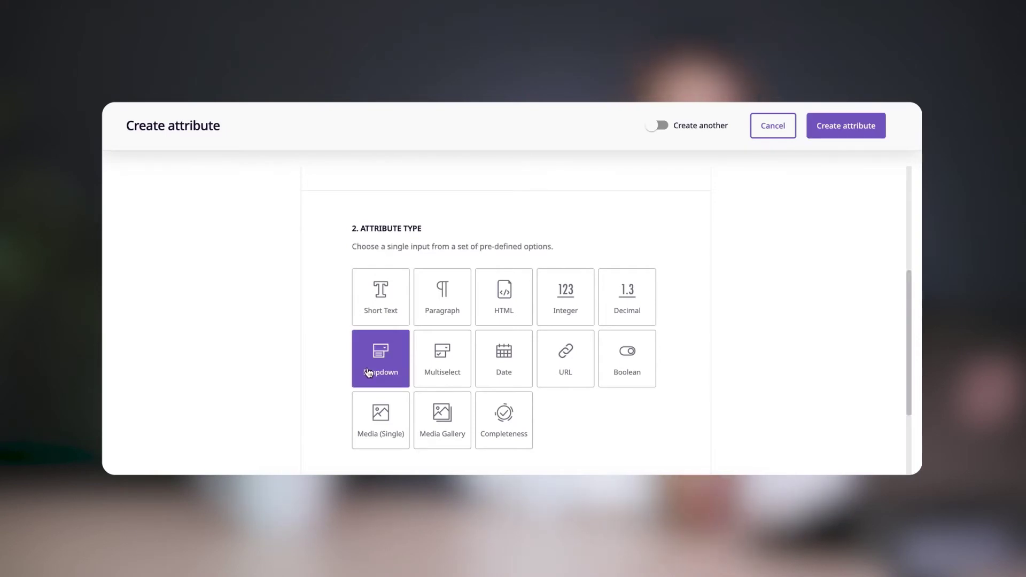
scroll(369, 373, "down", 5)
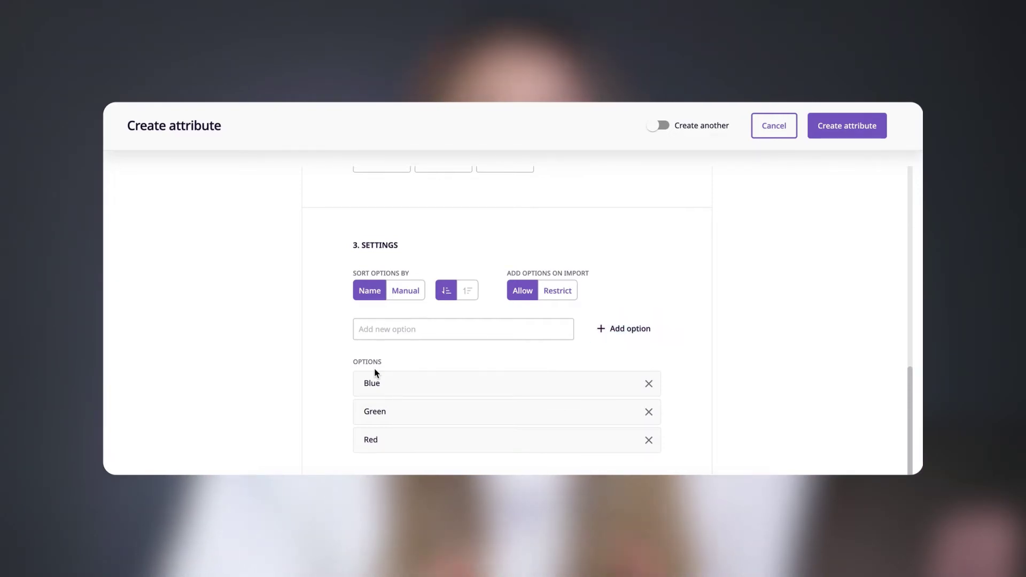
- Sort the options manually as Red, Green, Blue, restrict import-added options, and create the attribute
left_click(467, 293)
left_click(446, 292)
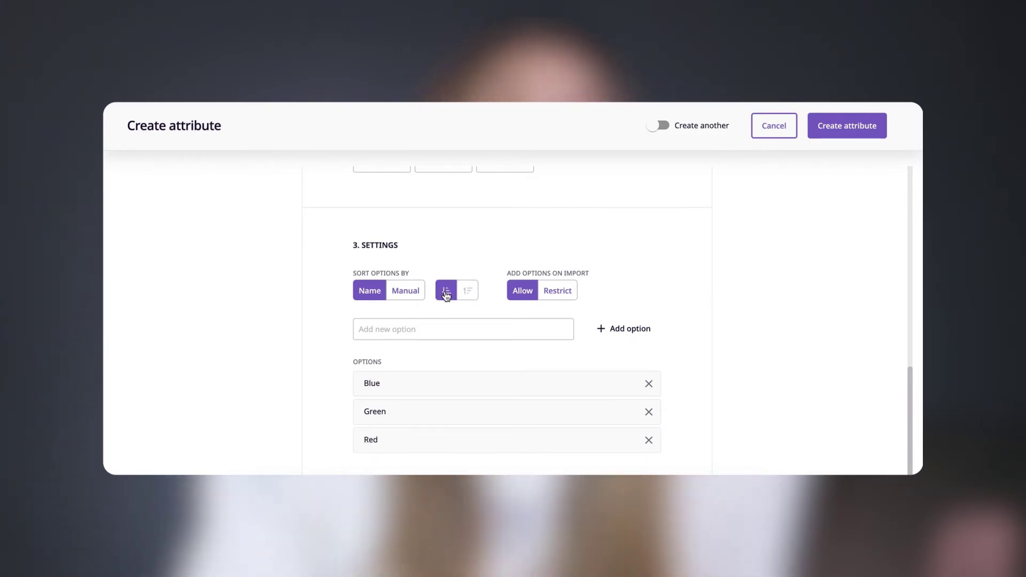
left_click(410, 295)
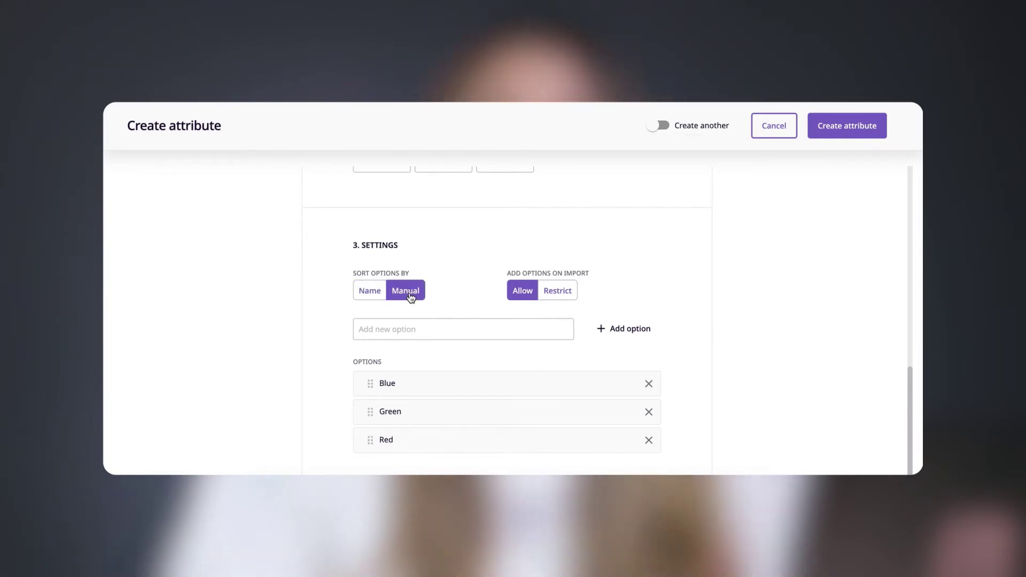
left_click_drag(401, 413, 404, 386)
left_click_drag(400, 431, 403, 396)
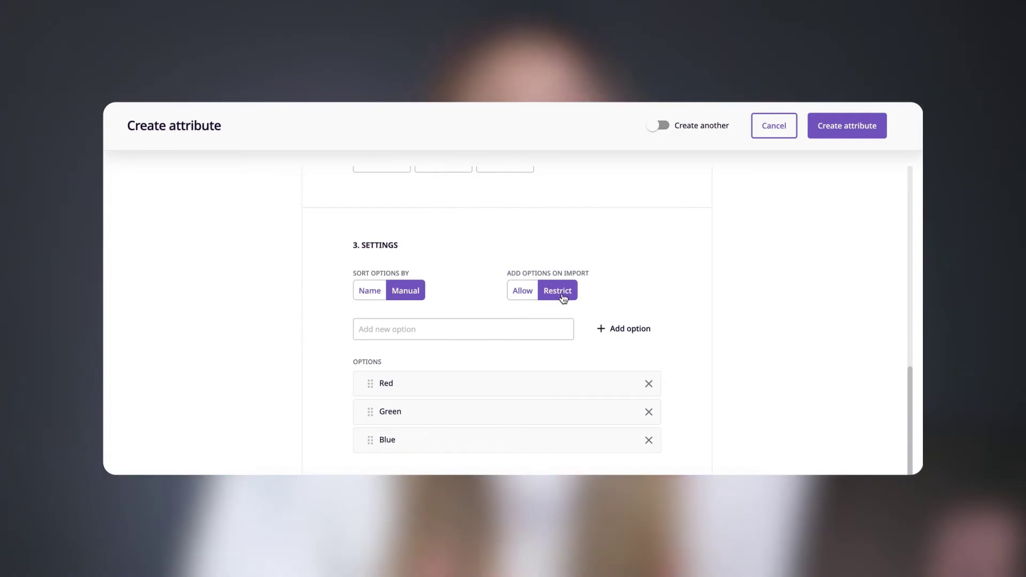
left_click(823, 137)
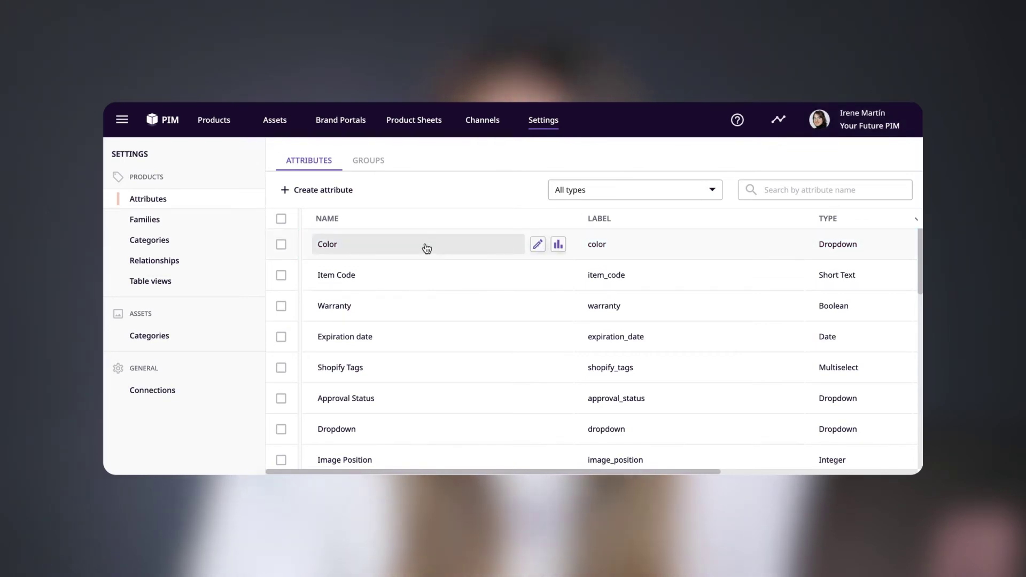
- Rename the Color attribute in the list to 'Primary Color'
left_click_drag(393, 246, 314, 247)
type("Primary Color")
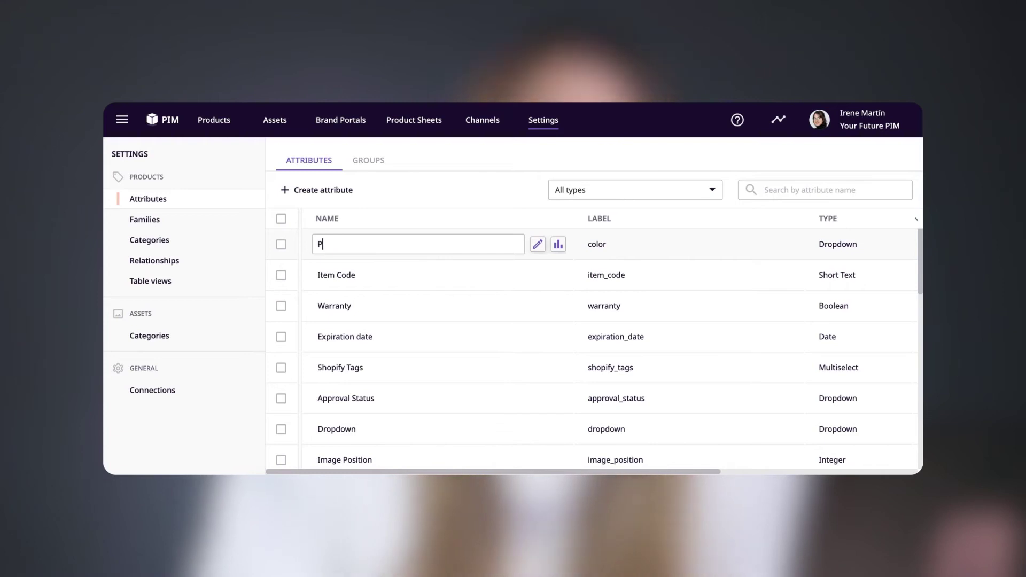
key("Return")
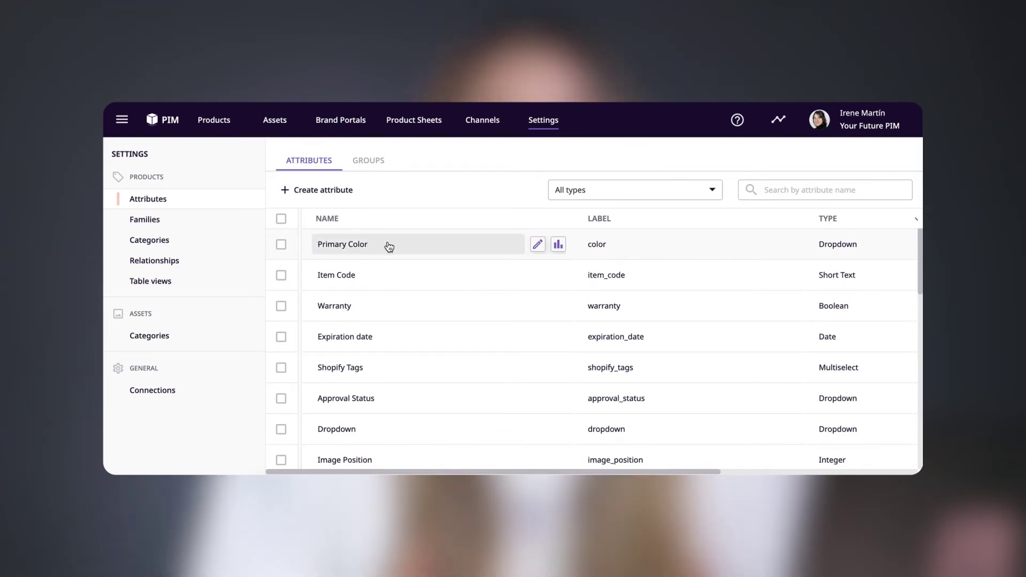
- Open the Primary Color attribute's settings and save it
left_click(537, 245)
scroll(537, 247, "down", 5)
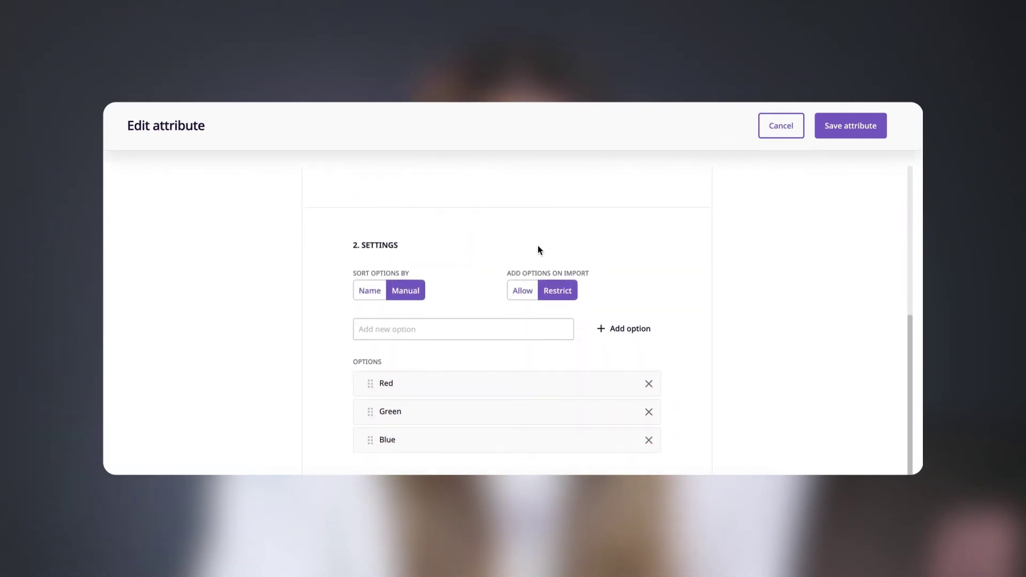
scroll(539, 249, "up", 2)
scroll(538, 245, "up", 3)
left_click(844, 128)
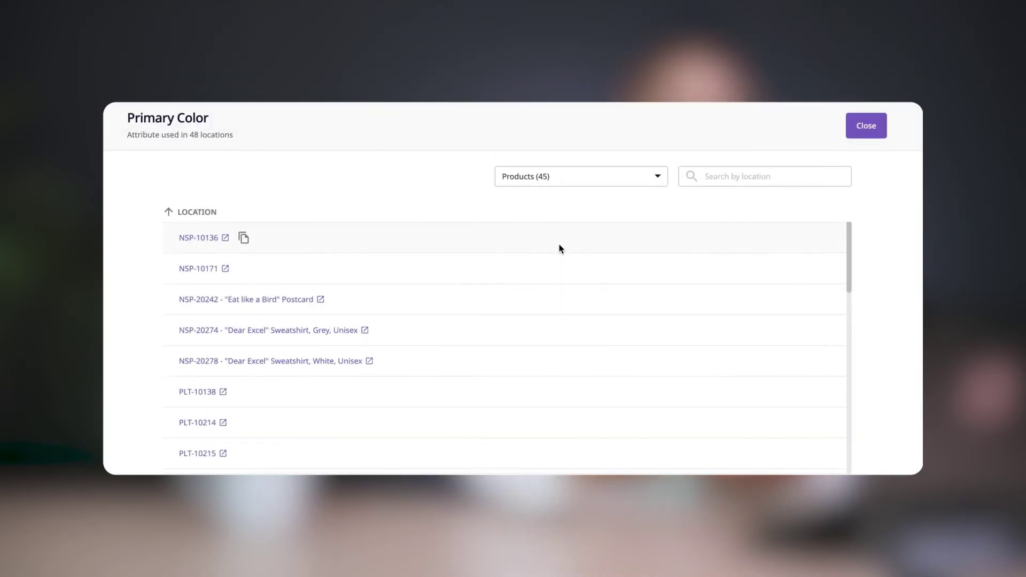
- Filter Primary Color's locations to Channels (1) and open the Amazon channel
scroll(559, 248, "down", 2)
scroll(559, 249, "up", 2)
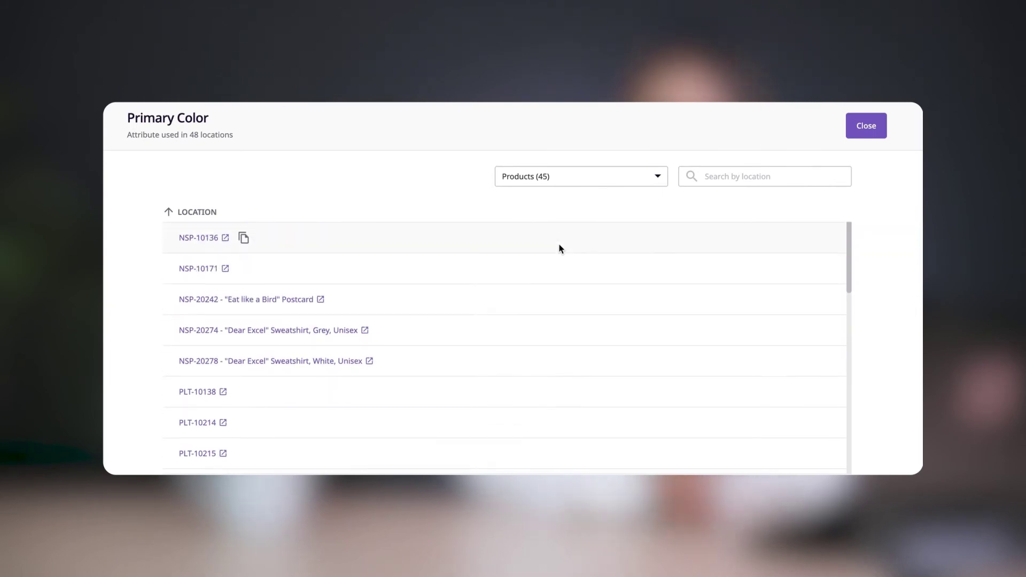
left_click(639, 187)
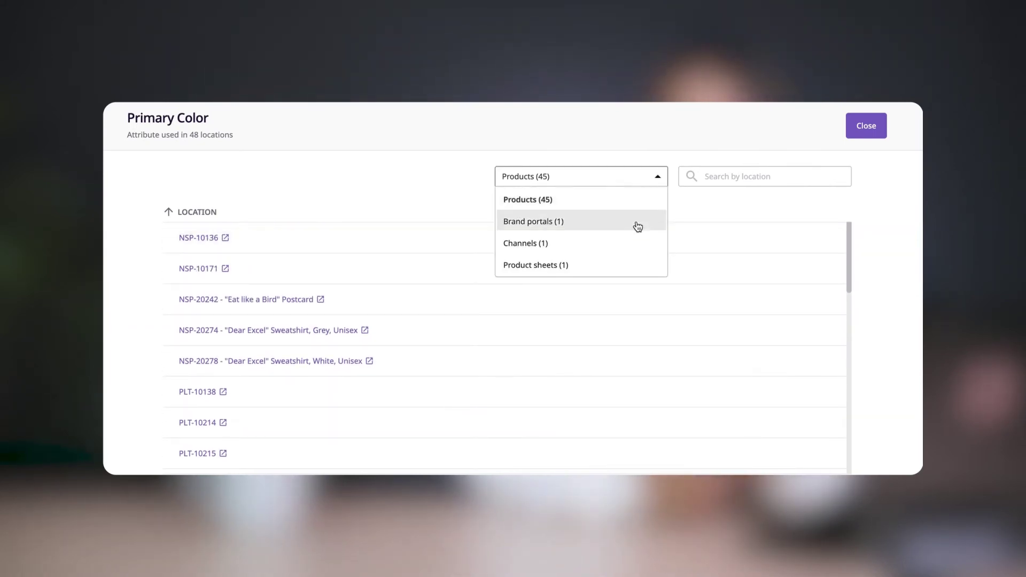
left_click(535, 243)
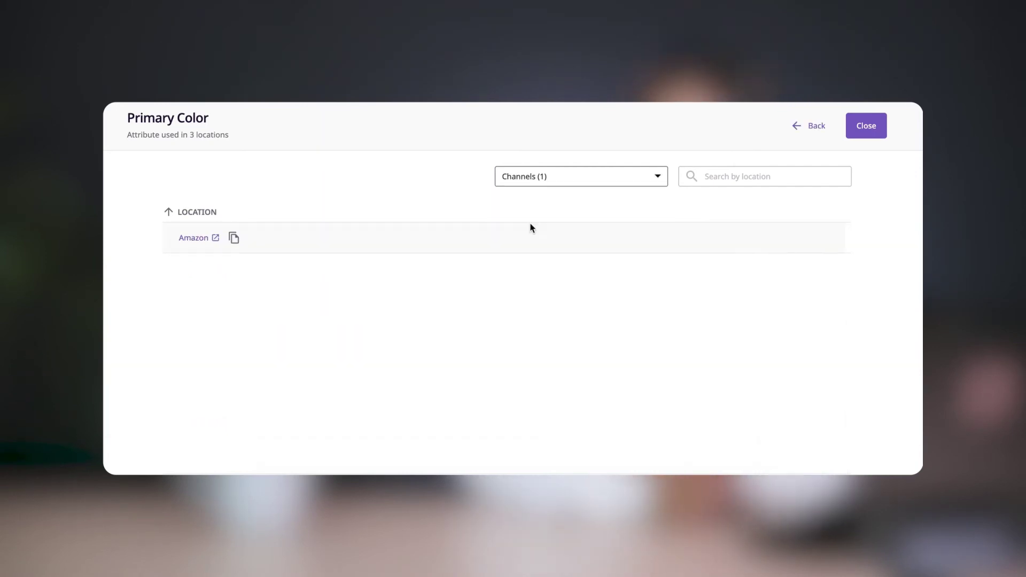
left_click(201, 243)
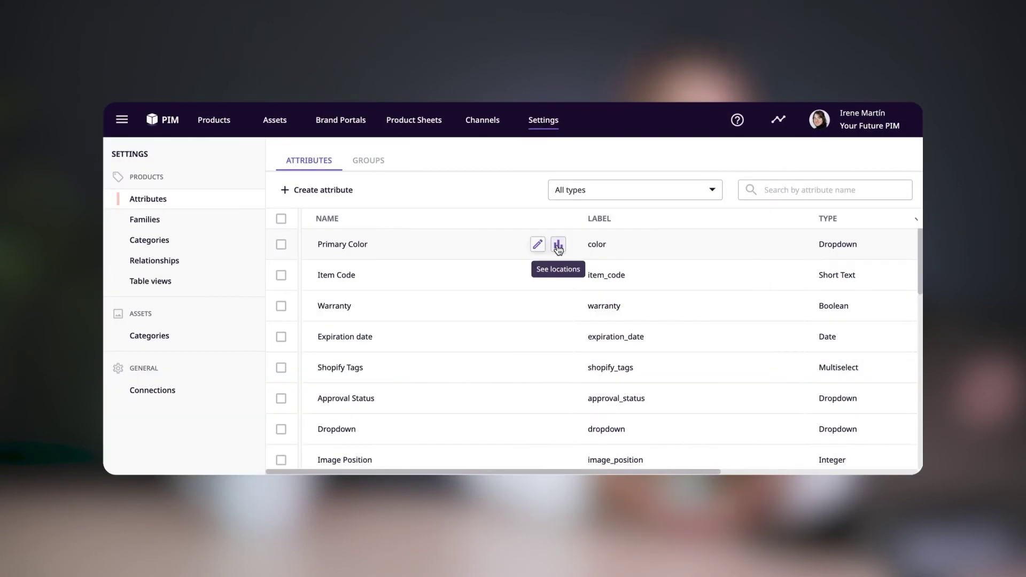
- Select Primary Color and try deleting it, confirming with DELETE
left_click(282, 244)
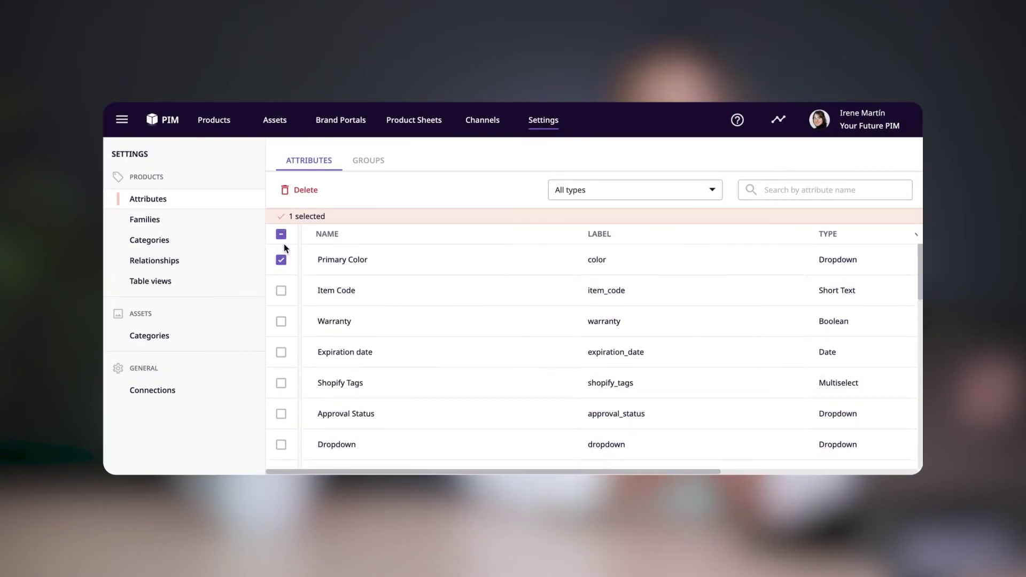
left_click(289, 194)
left_click(450, 310)
type("D")
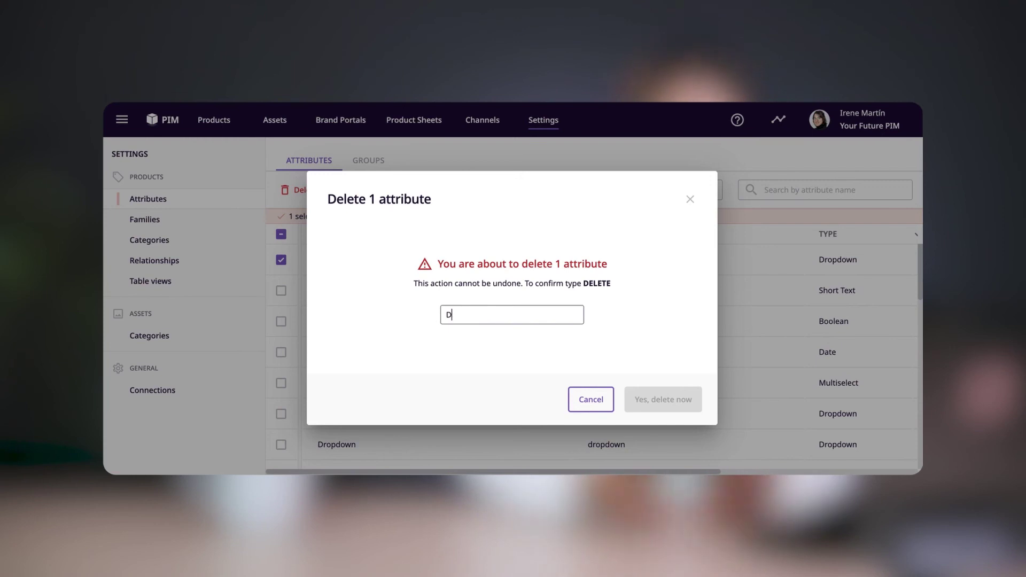
type("ELETE")
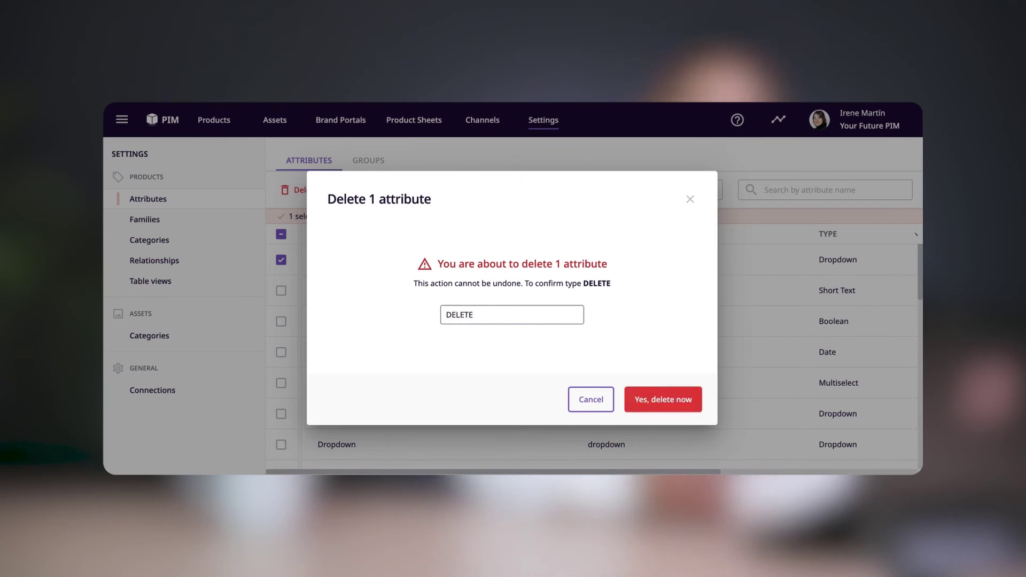
left_click(648, 400)
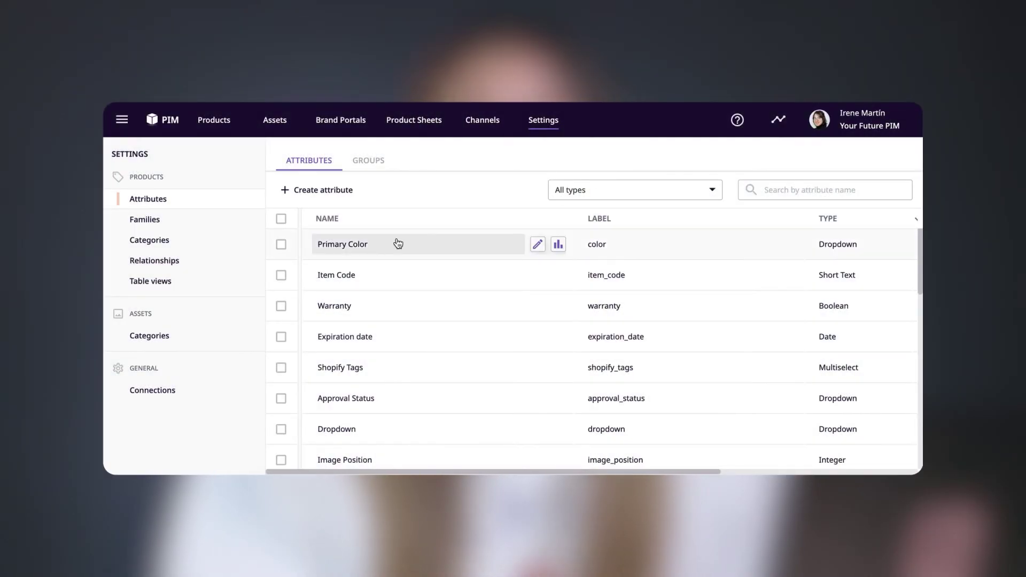
- Retry deleting Primary Color and check the locations where it is still used
left_click(281, 244)
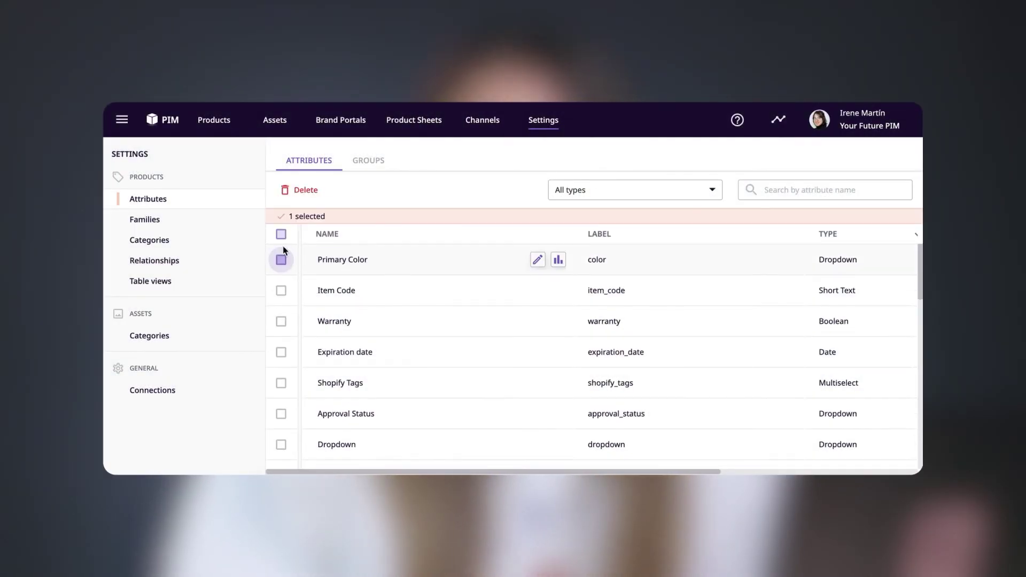
left_click(302, 198)
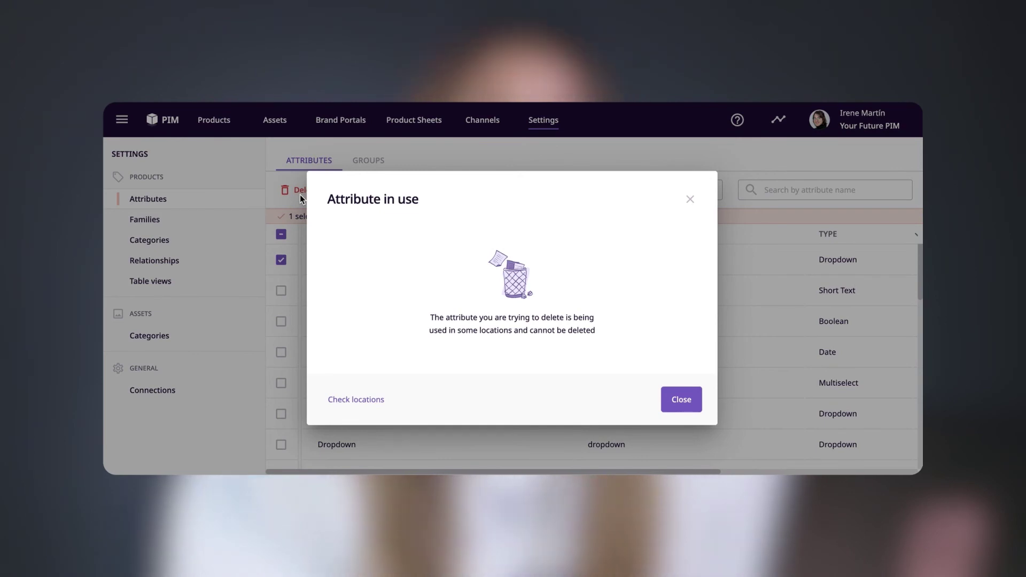
left_click(352, 400)
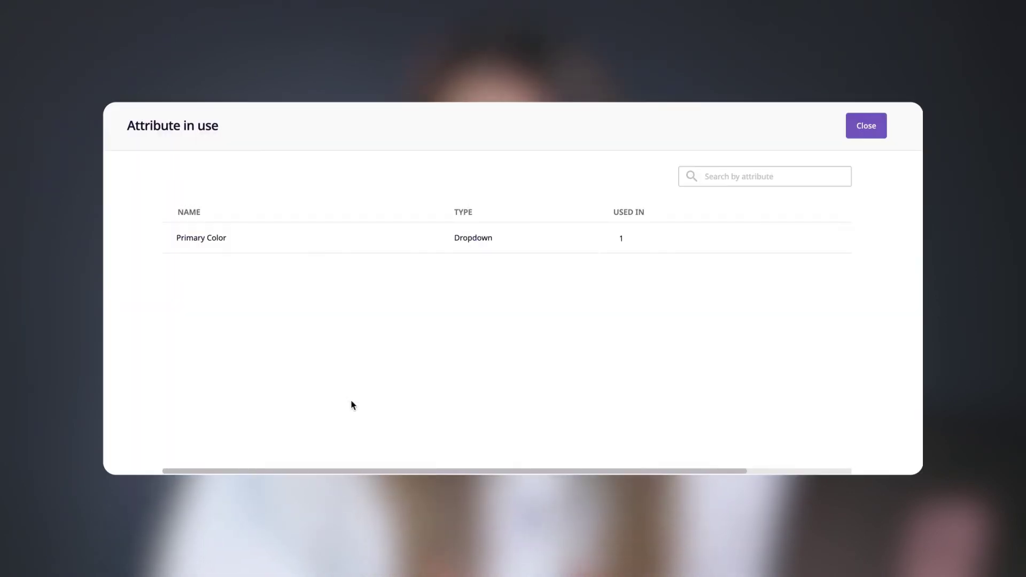
left_click(623, 236)
- Open the Plytix Swag E-Catalog brand portal and check its product page Designer
left_click(280, 238)
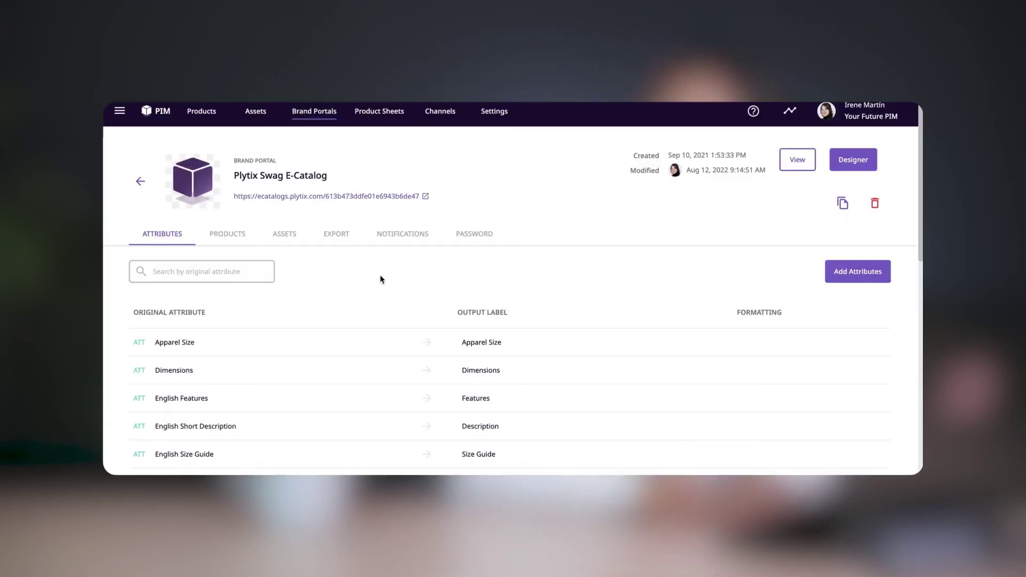
scroll(380, 275, "down", 8)
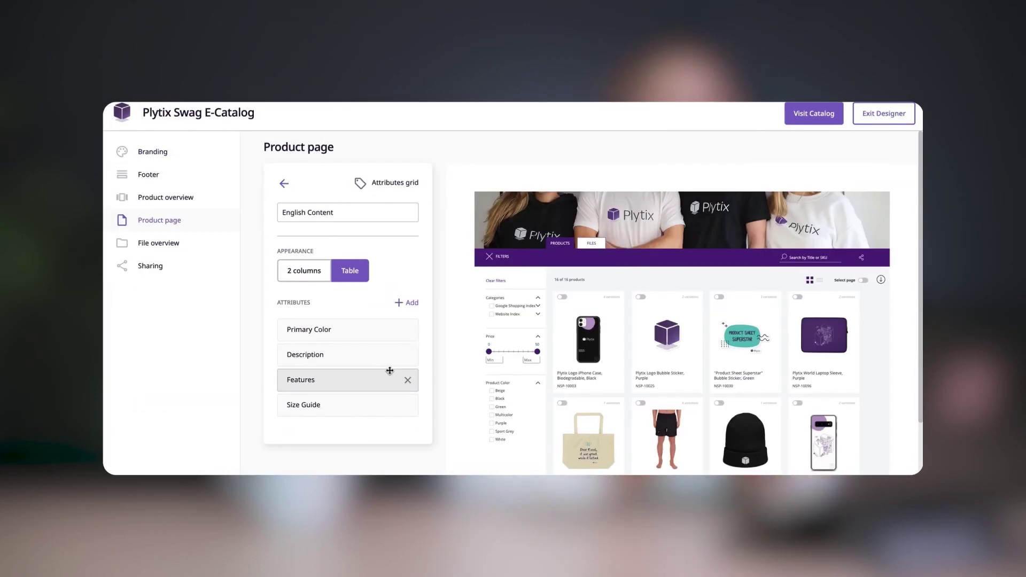
left_click(409, 329)
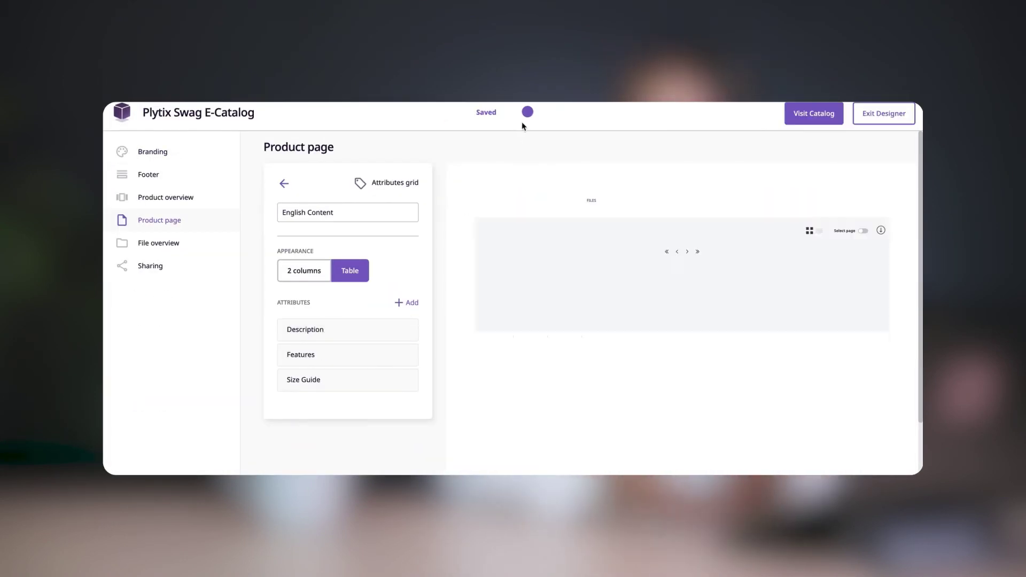
left_click(898, 115)
- Remove Primary Color from the portal's attributes, save, and return to the attribute list
scroll(600, 298, "down", 8)
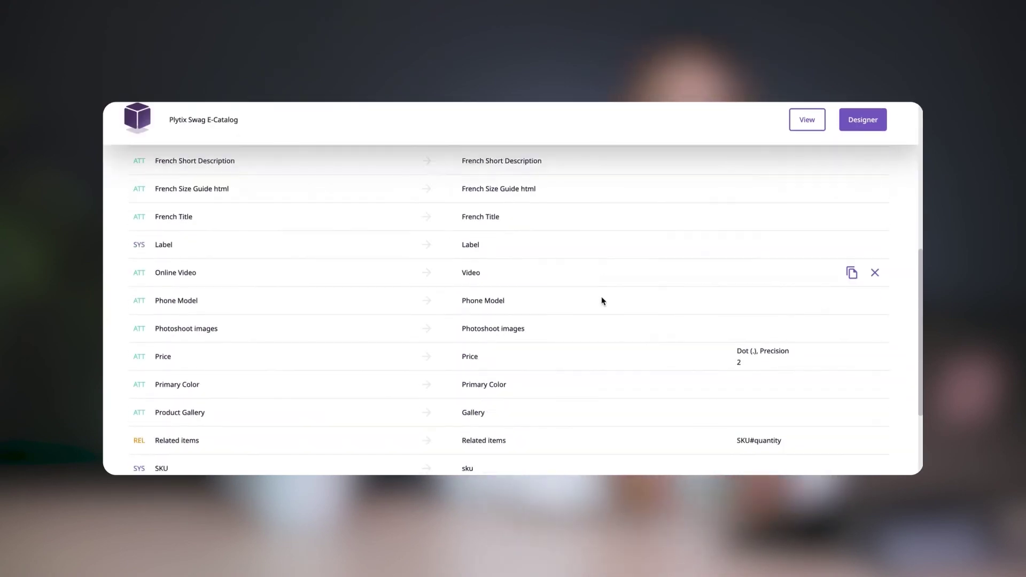
scroll(602, 301, "down", 3)
left_click(875, 294)
left_click(536, 119)
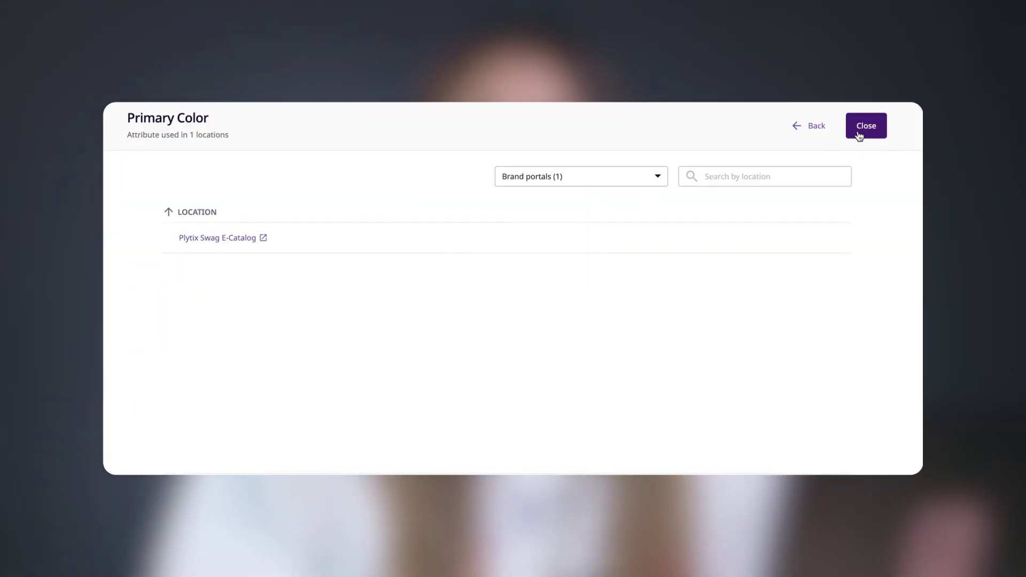
left_click(859, 128)
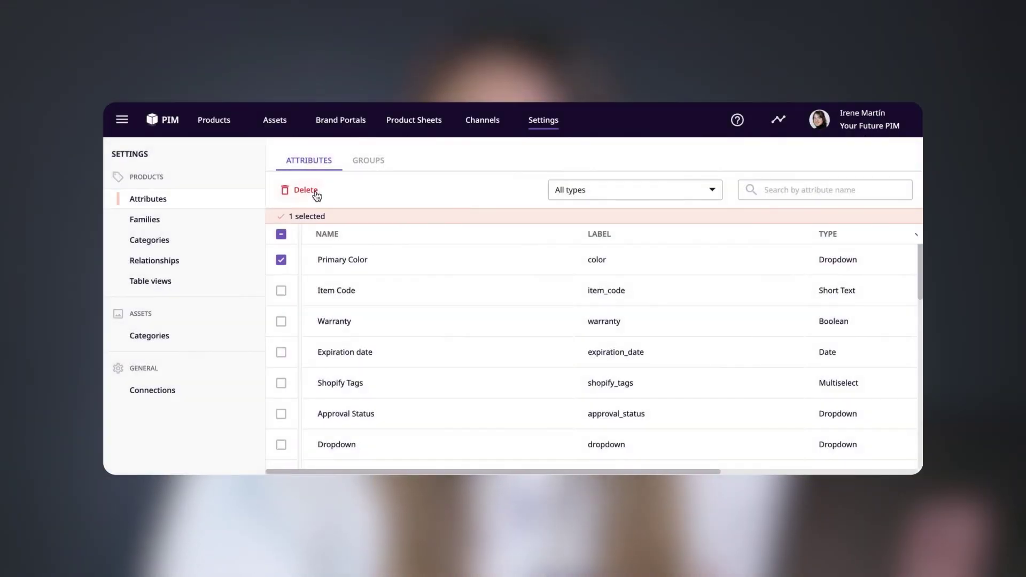